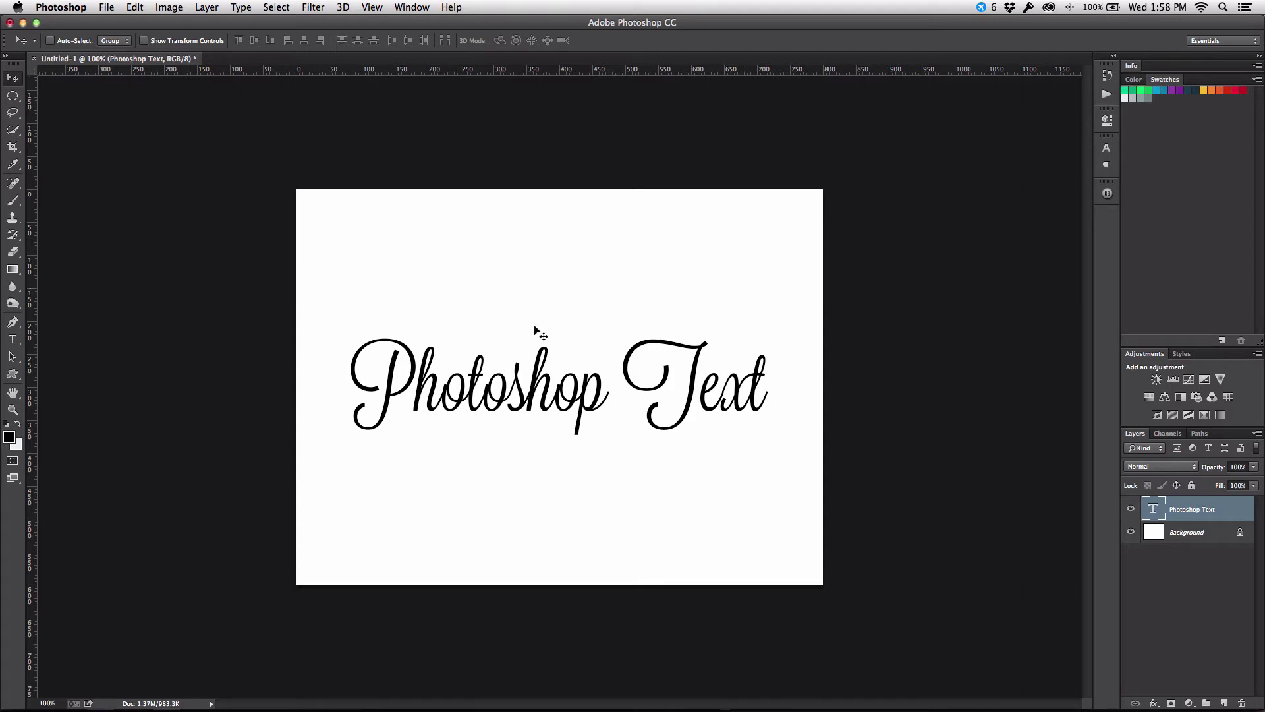
Paste the Photoshop canvas into Illustrator as a test, inspect it, then delete it
key("super+a")
key("super+Tab")
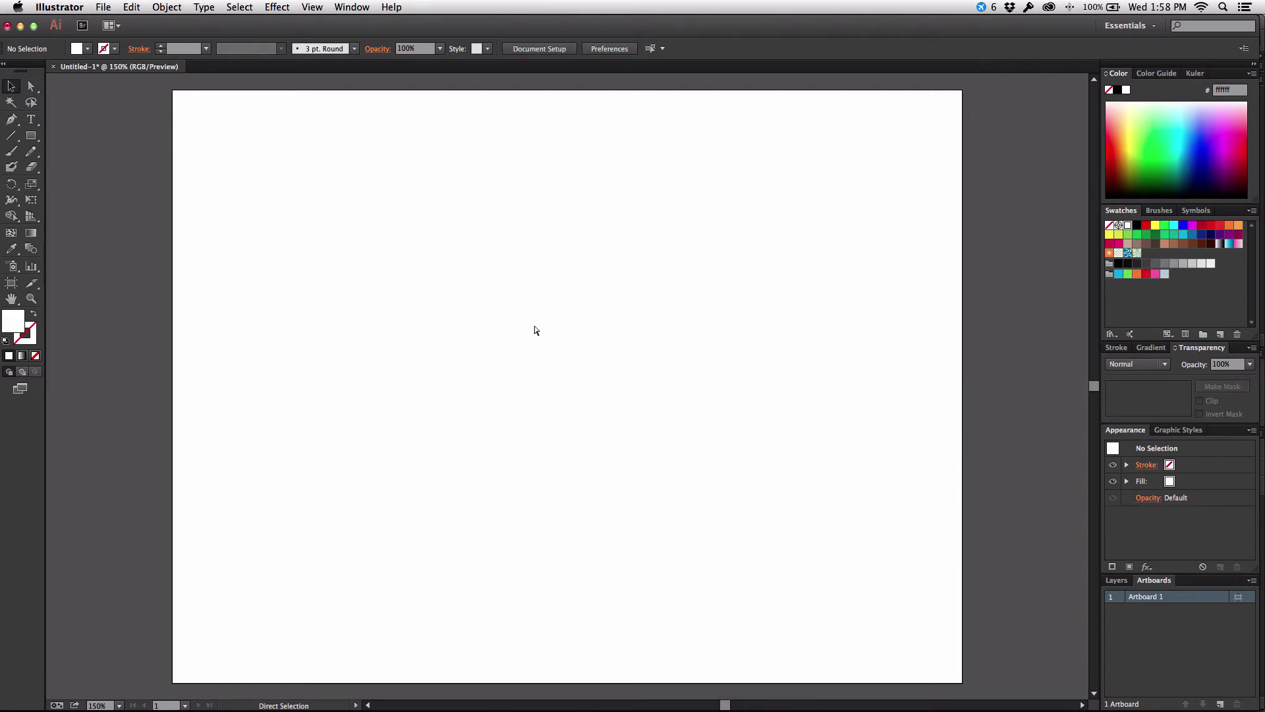
key("super+v")
key("super+equal")
key("super+equal")
key("super+equal")
key("super+equal")
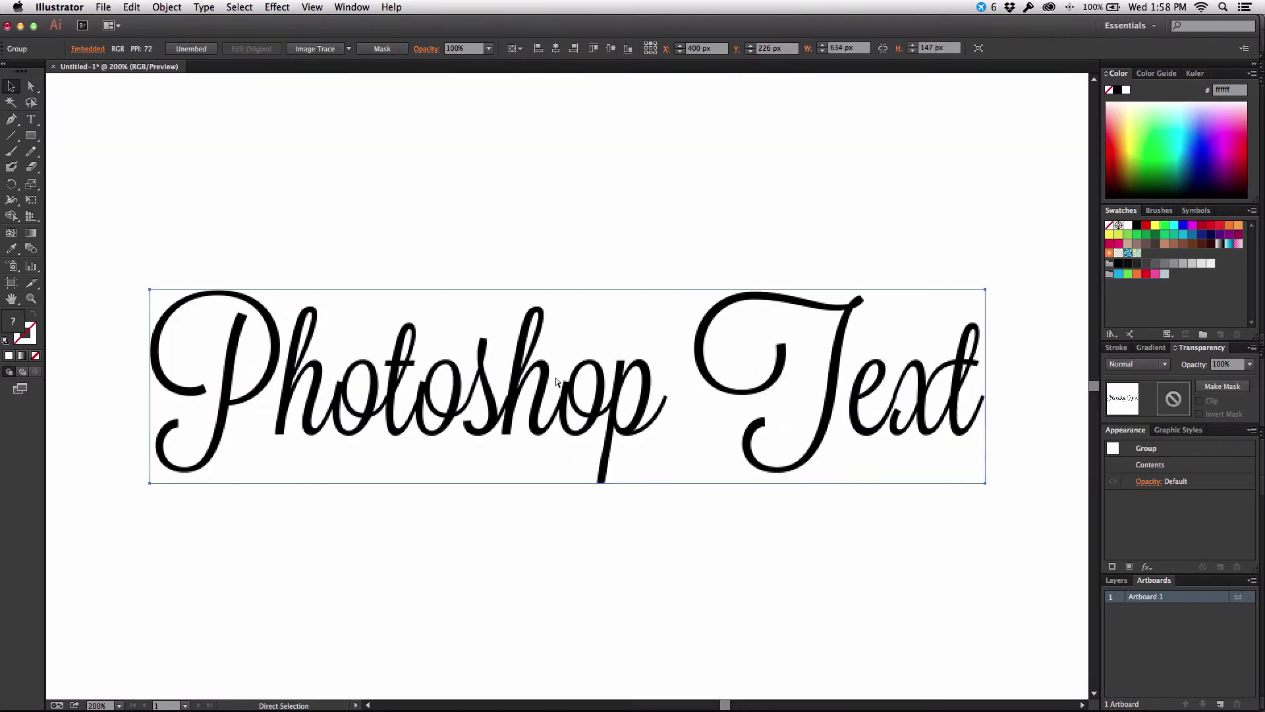
key("super+minus")
key("super+minus")
key("super+minus")
key("super+minus")
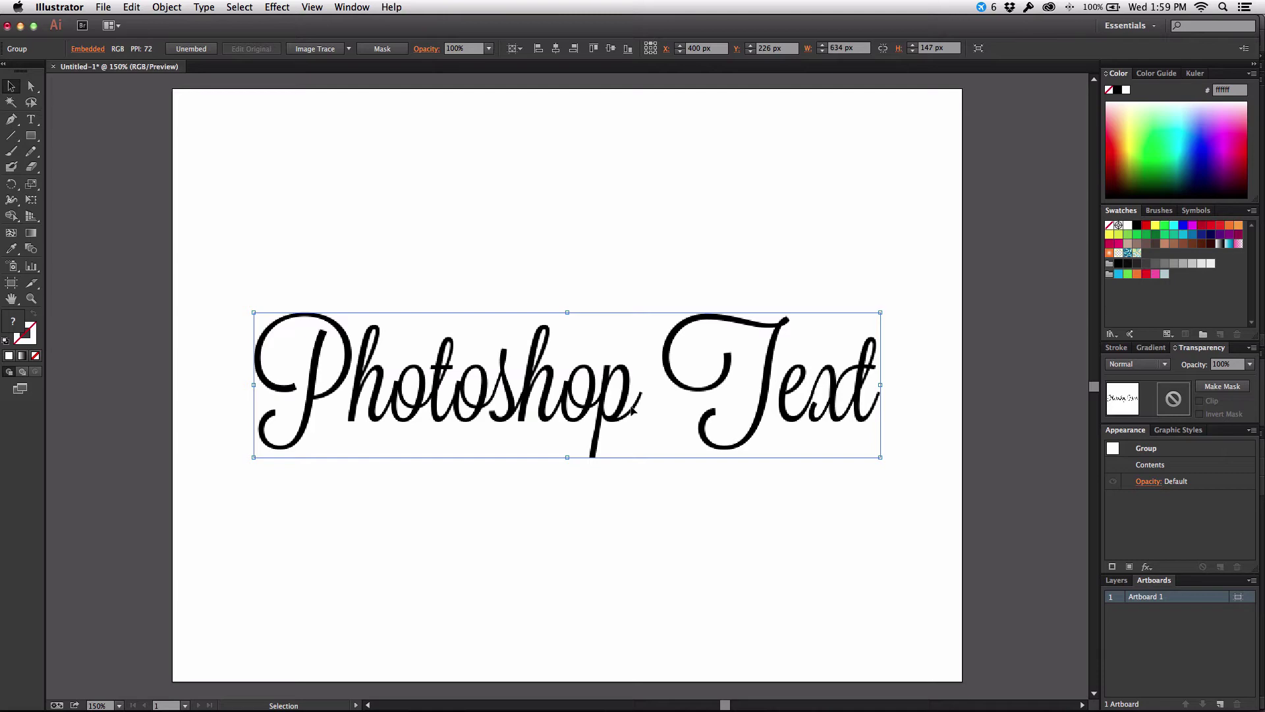
key("Delete")
key("super+Tab")
key("super+Tab")
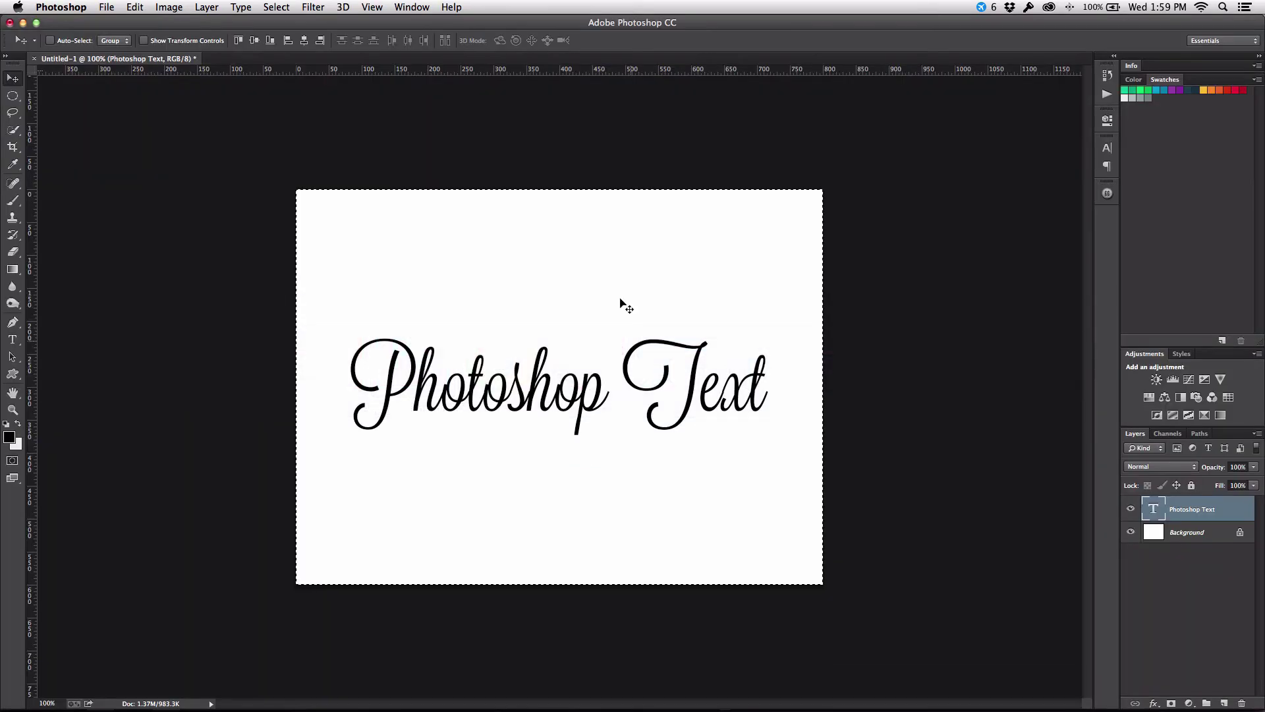
Convert the Photoshop Text layer into a work path and save it as 'My Text'
right_click(1224, 513)
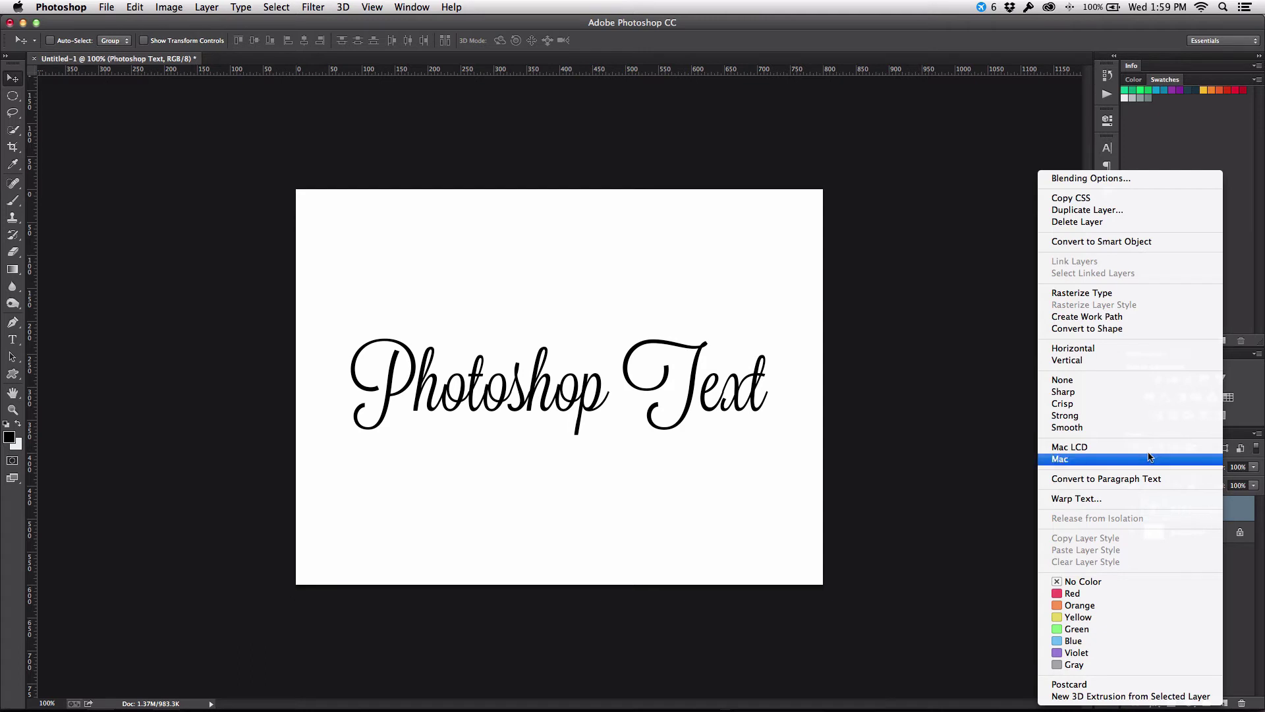
left_click(1139, 320)
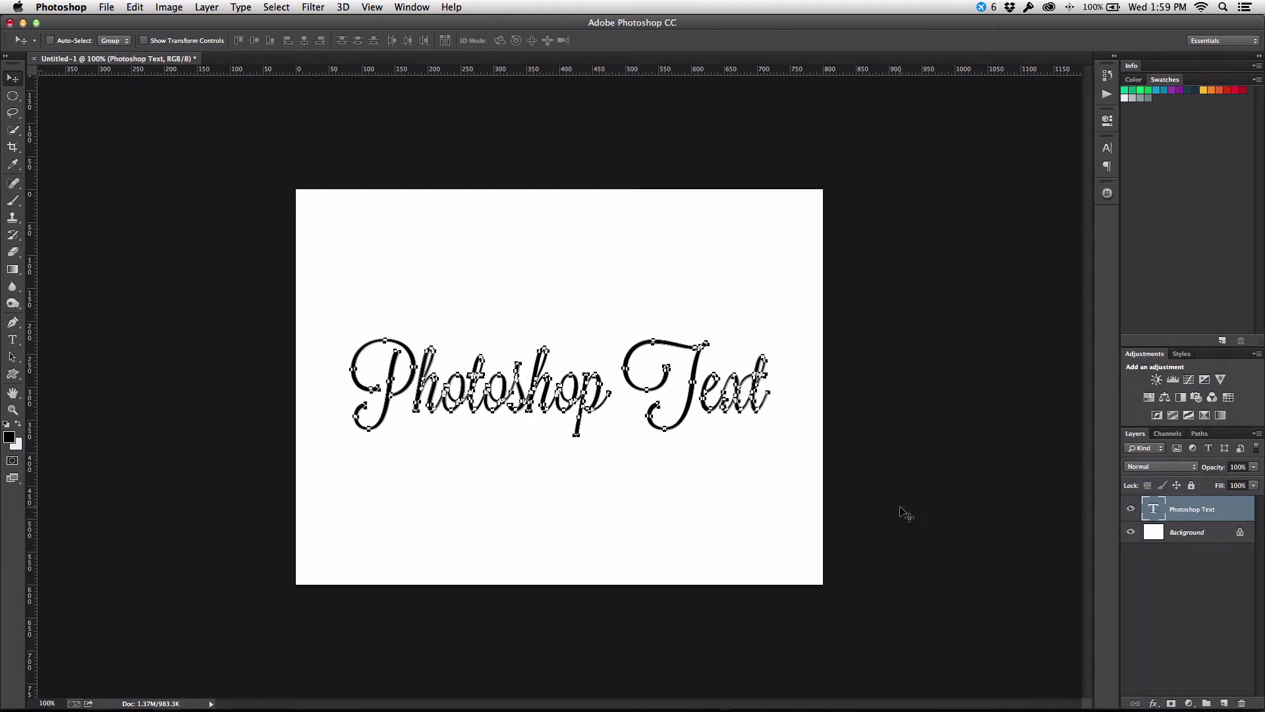
left_click(1193, 433)
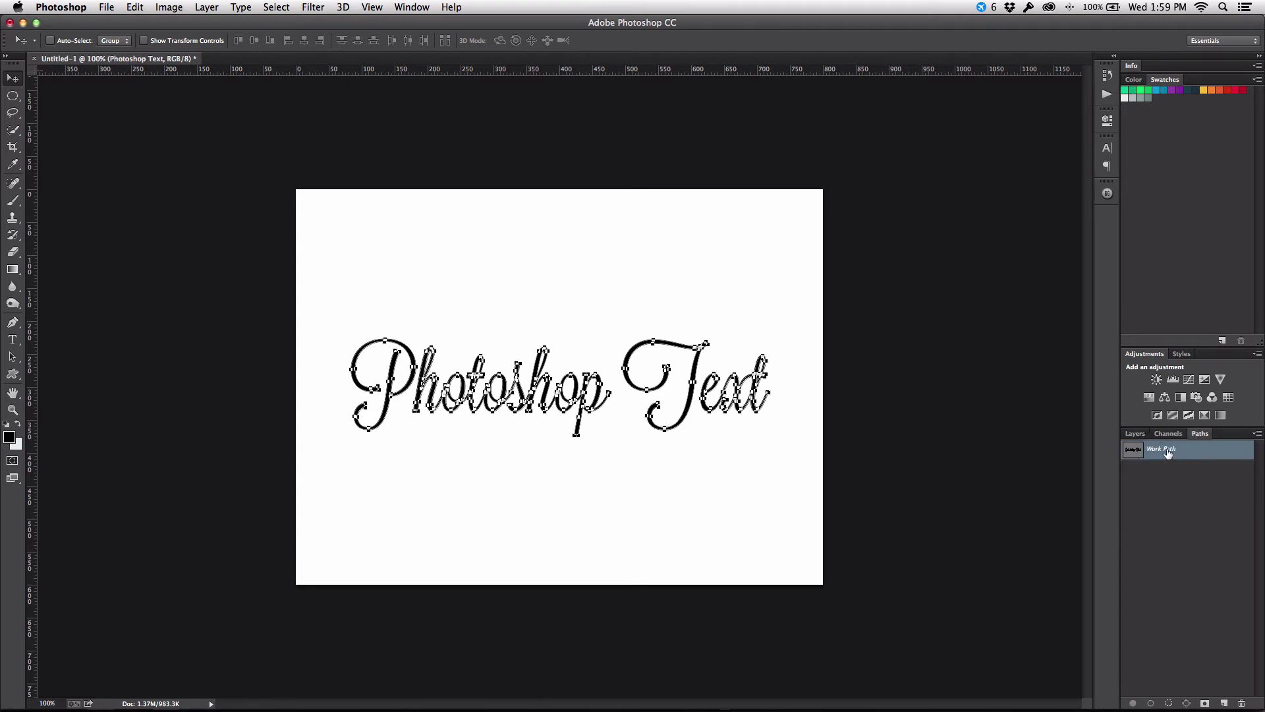
double_click(1167, 452)
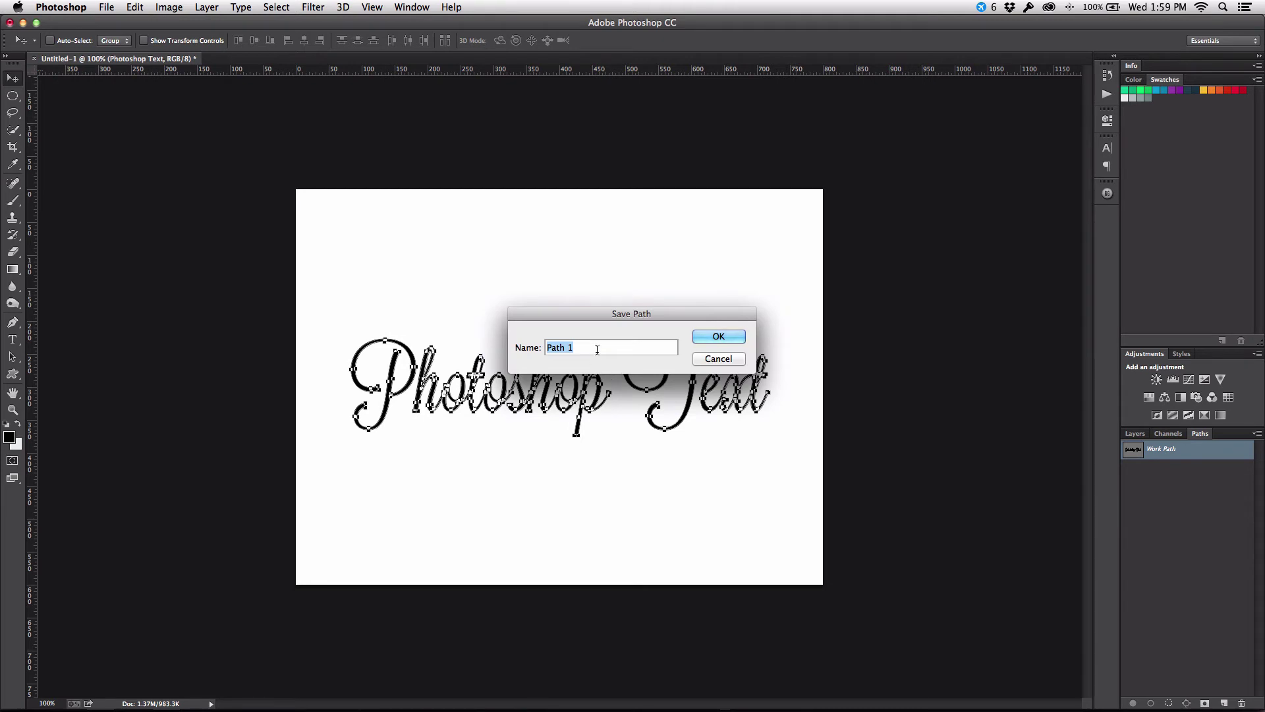
type("My Text")
Confirm the 'My Text' path name and glance at the Paths panel menu
left_click(725, 340)
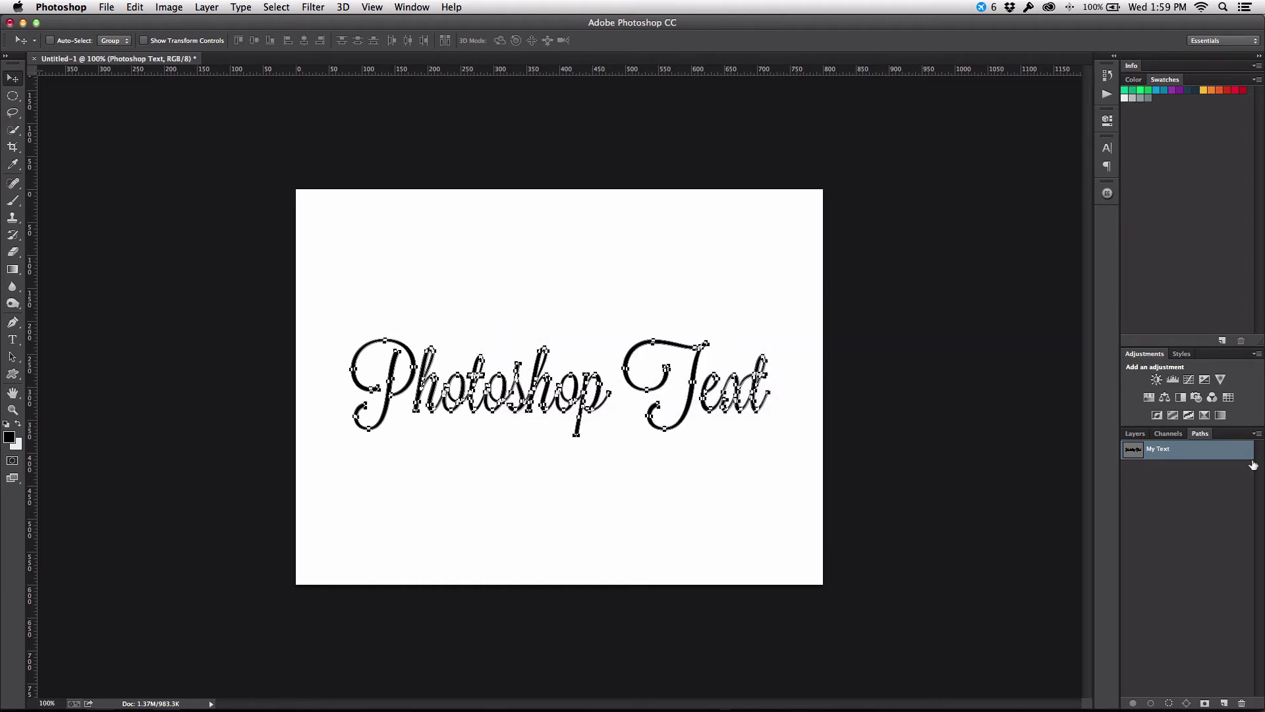
left_click(1258, 434)
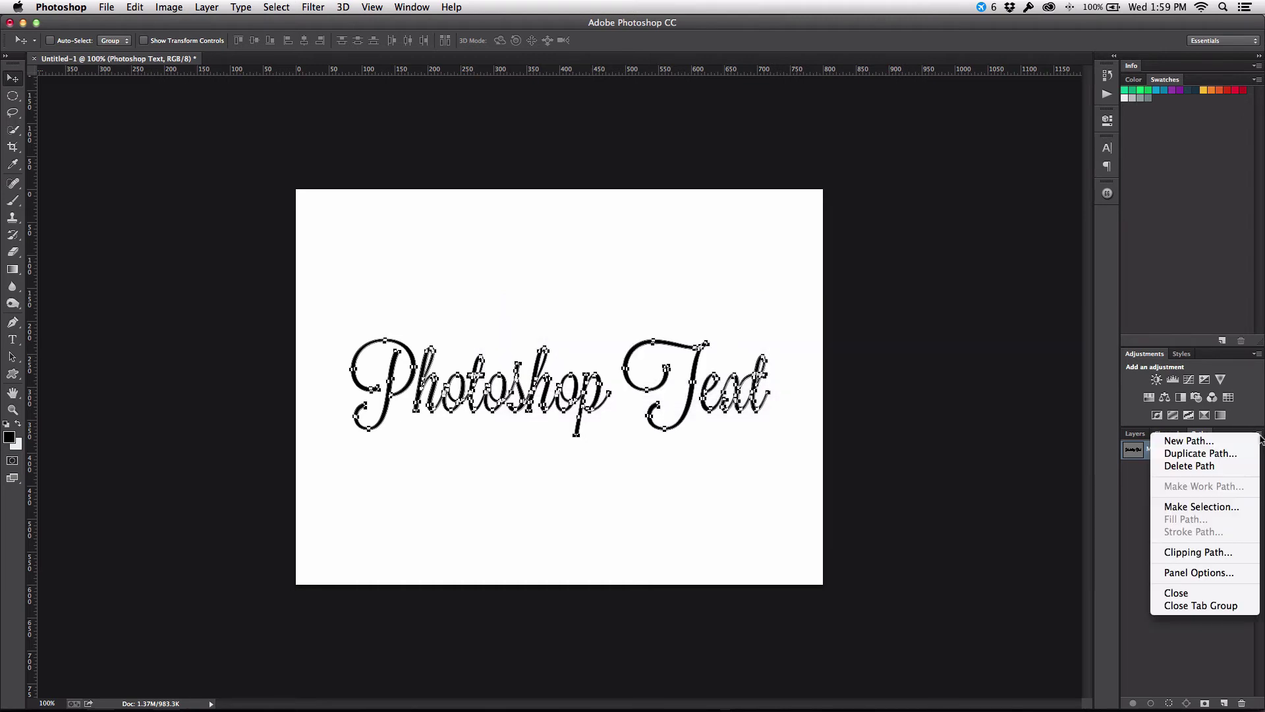
left_click(1259, 436)
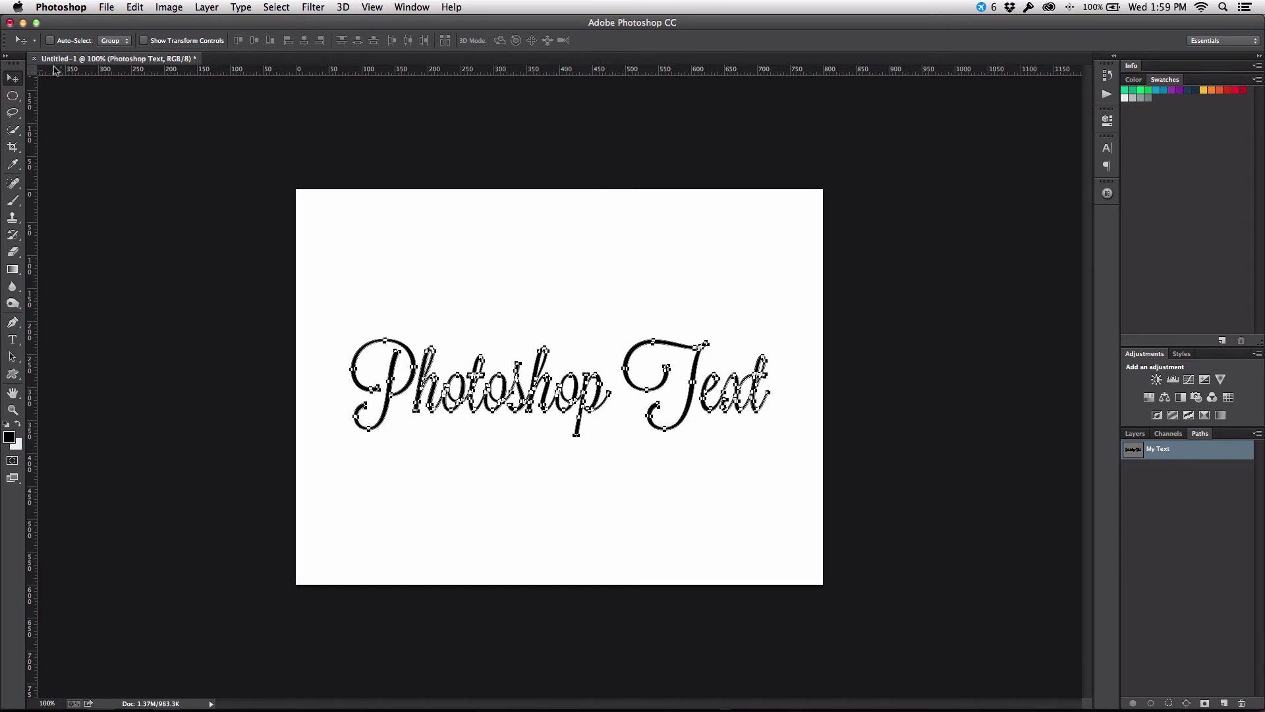
Export the My Text path to Illustrator as text.ai on the Desktop
left_click(106, 8)
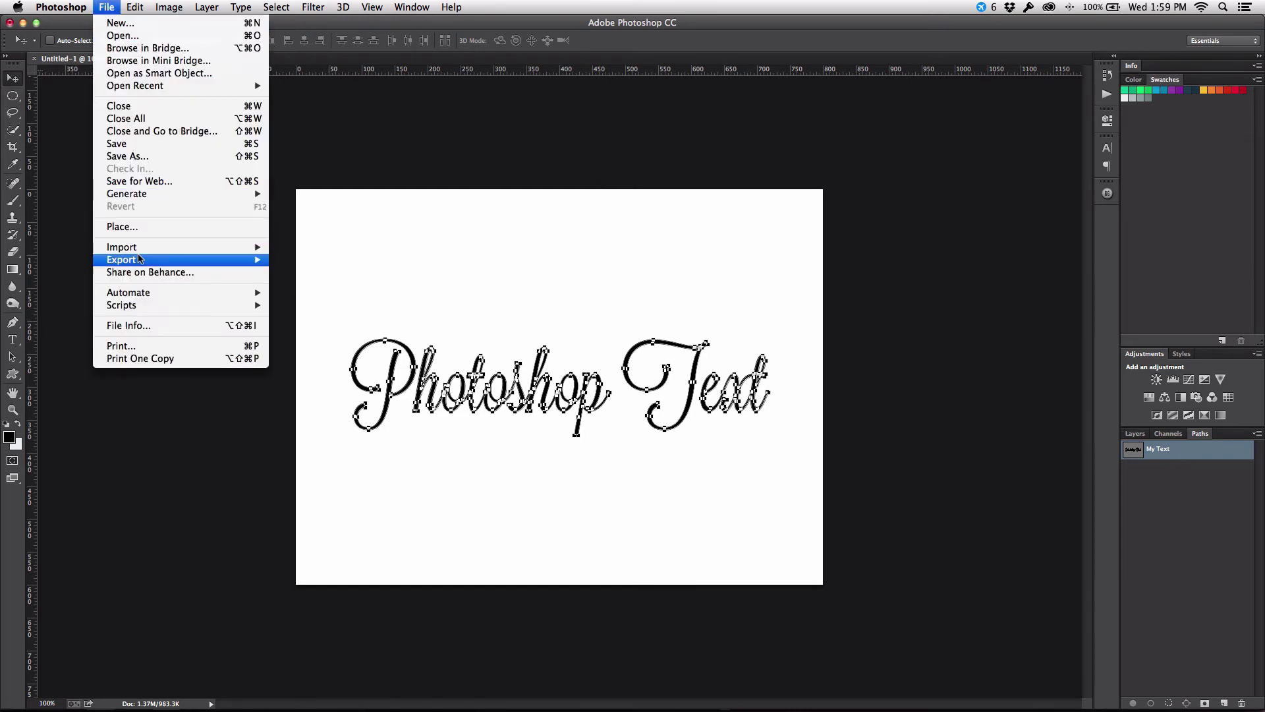
mouse_move(140, 260)
left_click(328, 272)
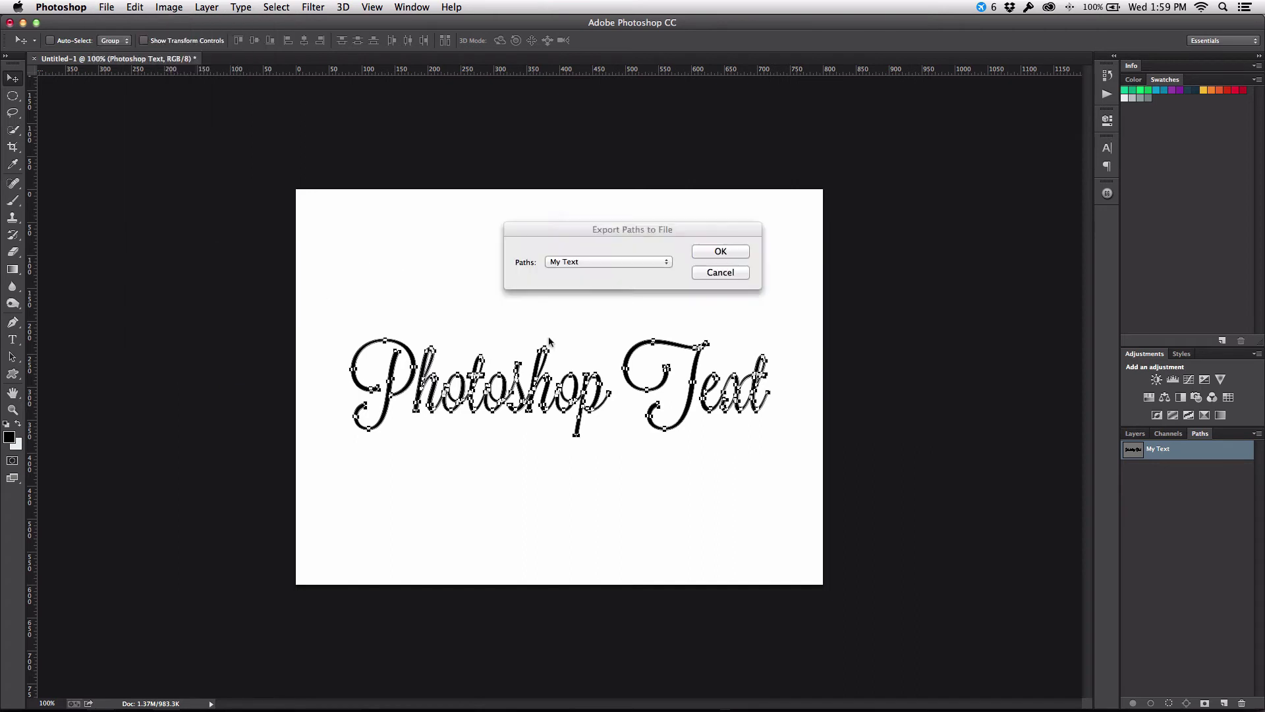
left_click(560, 261)
left_click(574, 266)
left_click(722, 252)
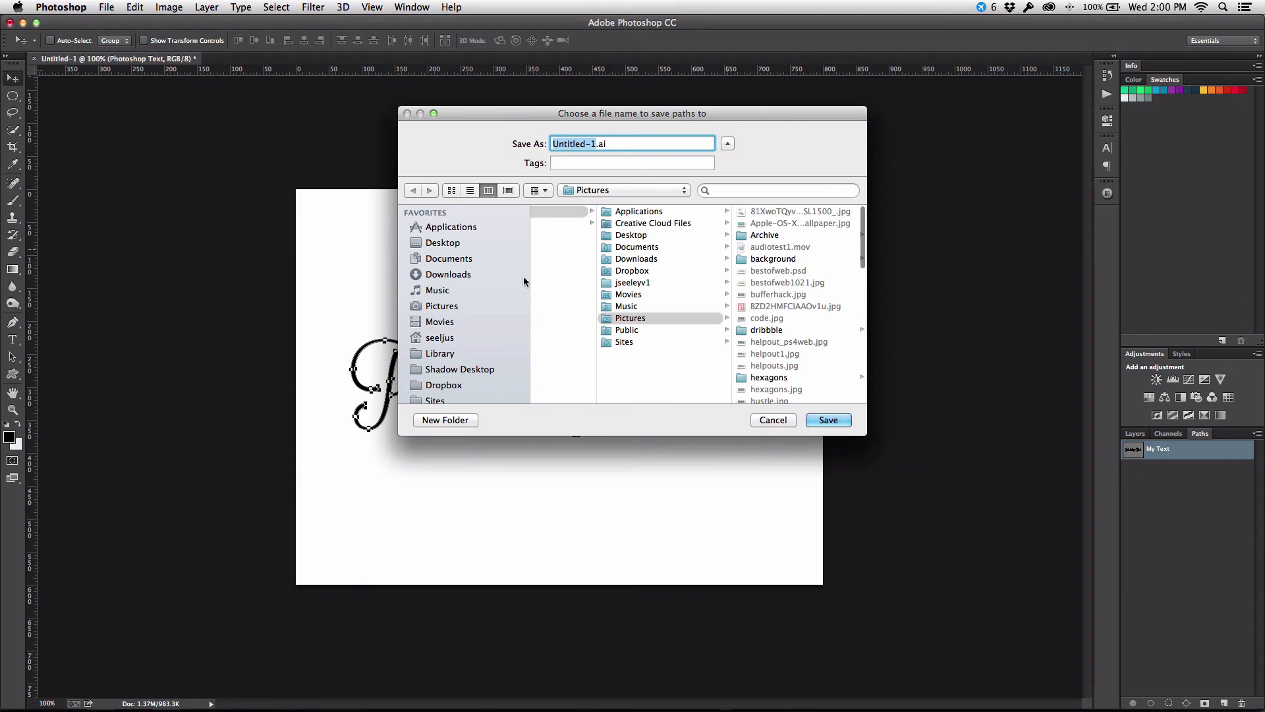
left_click(453, 249)
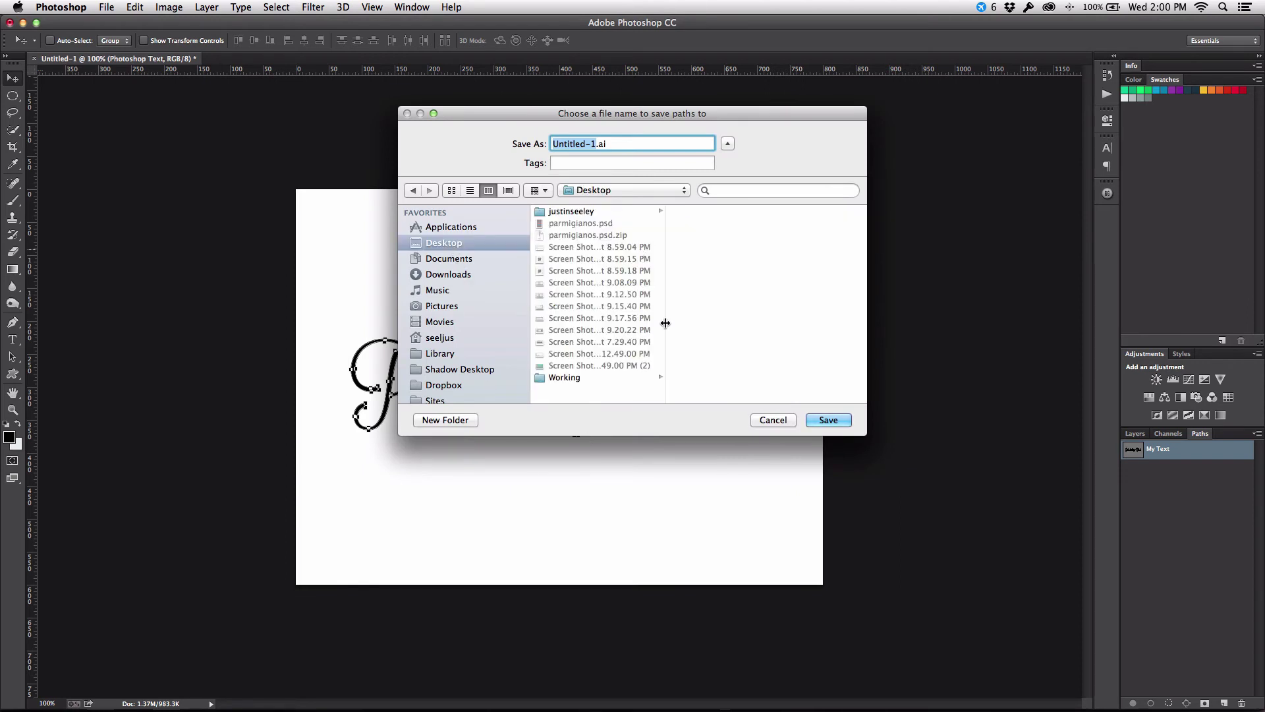
type("text")
key("Return")
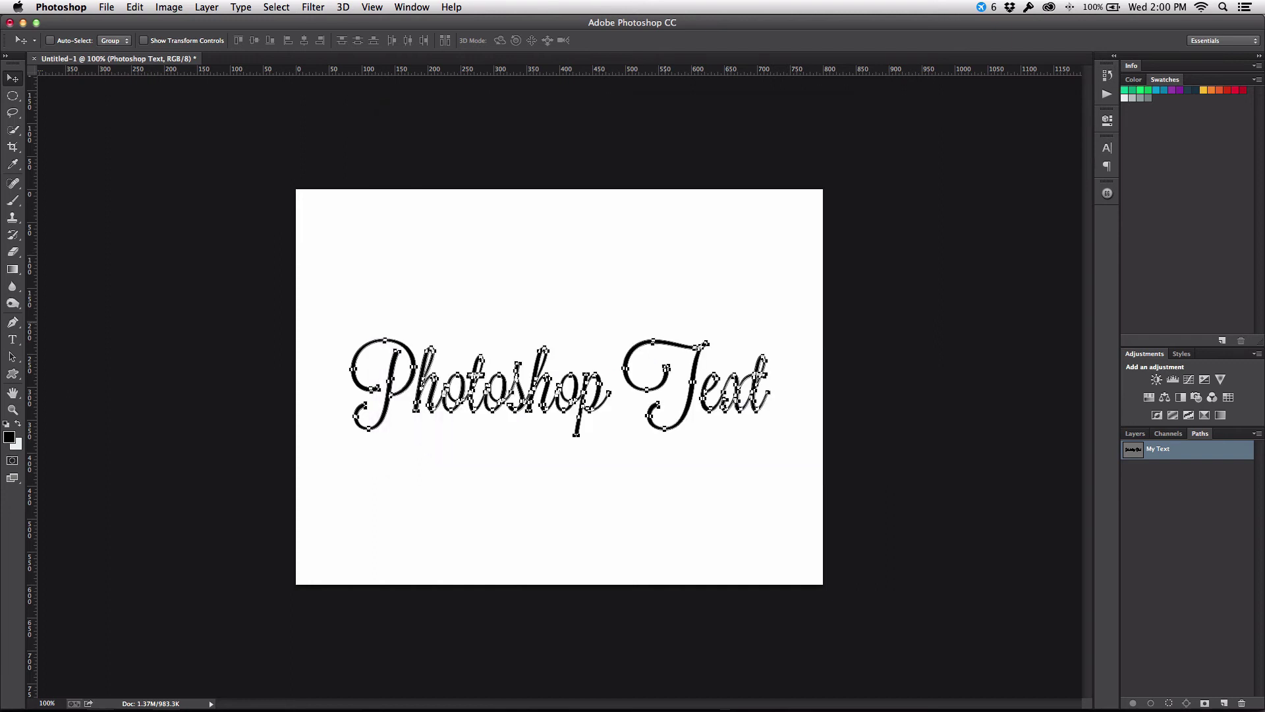
In Illustrator, open text.ai from the Desktop and marquee-select the Photoshop Text compound path
key("super+Tab")
key("super+Tab")
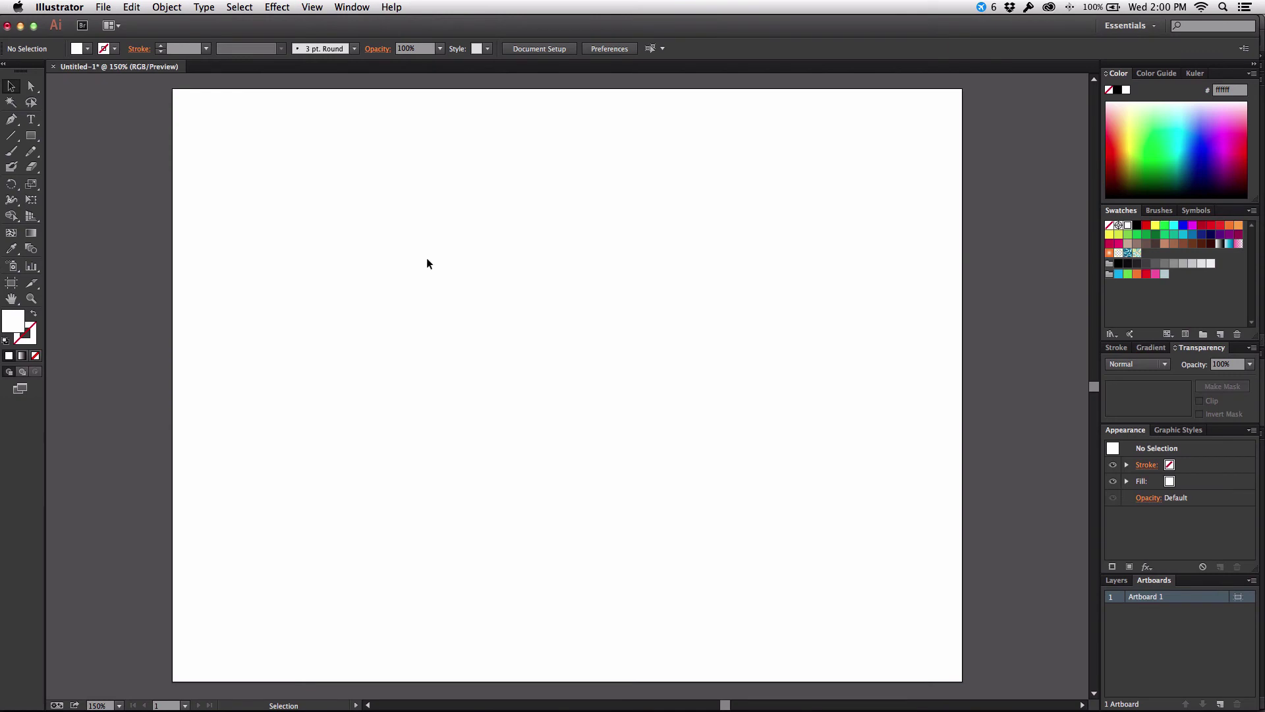
left_click(104, 7)
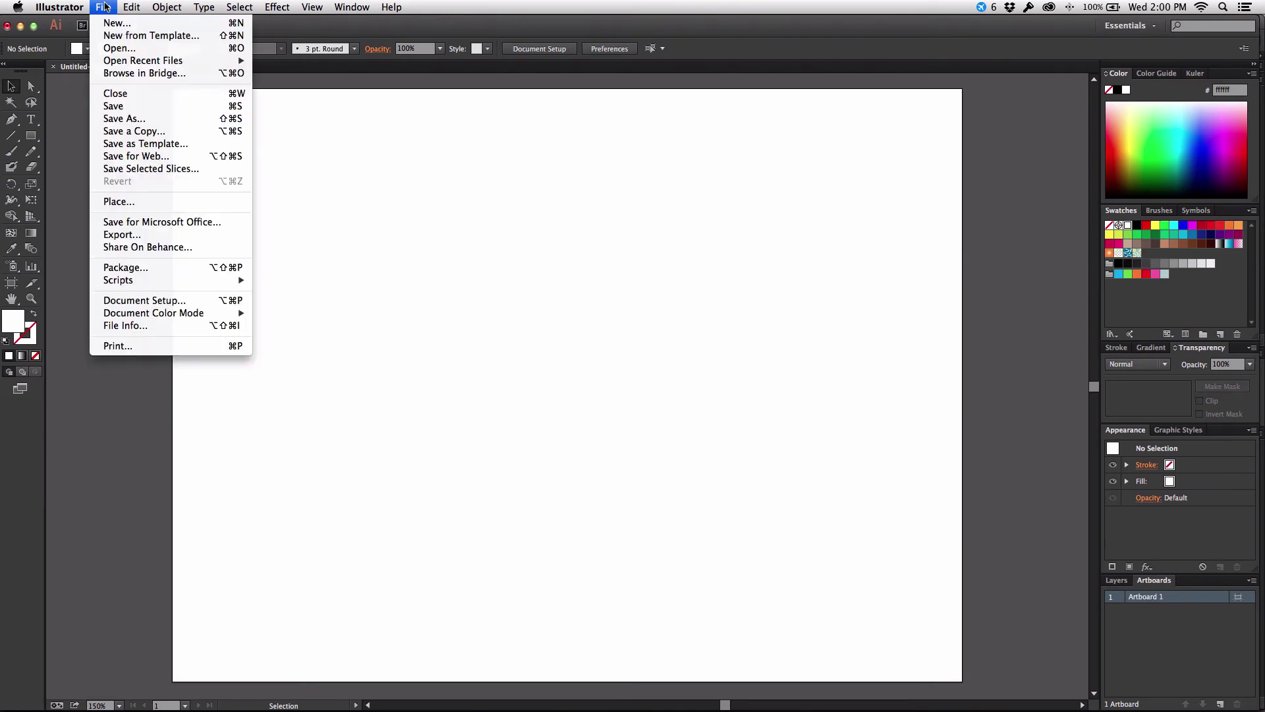
left_click(119, 48)
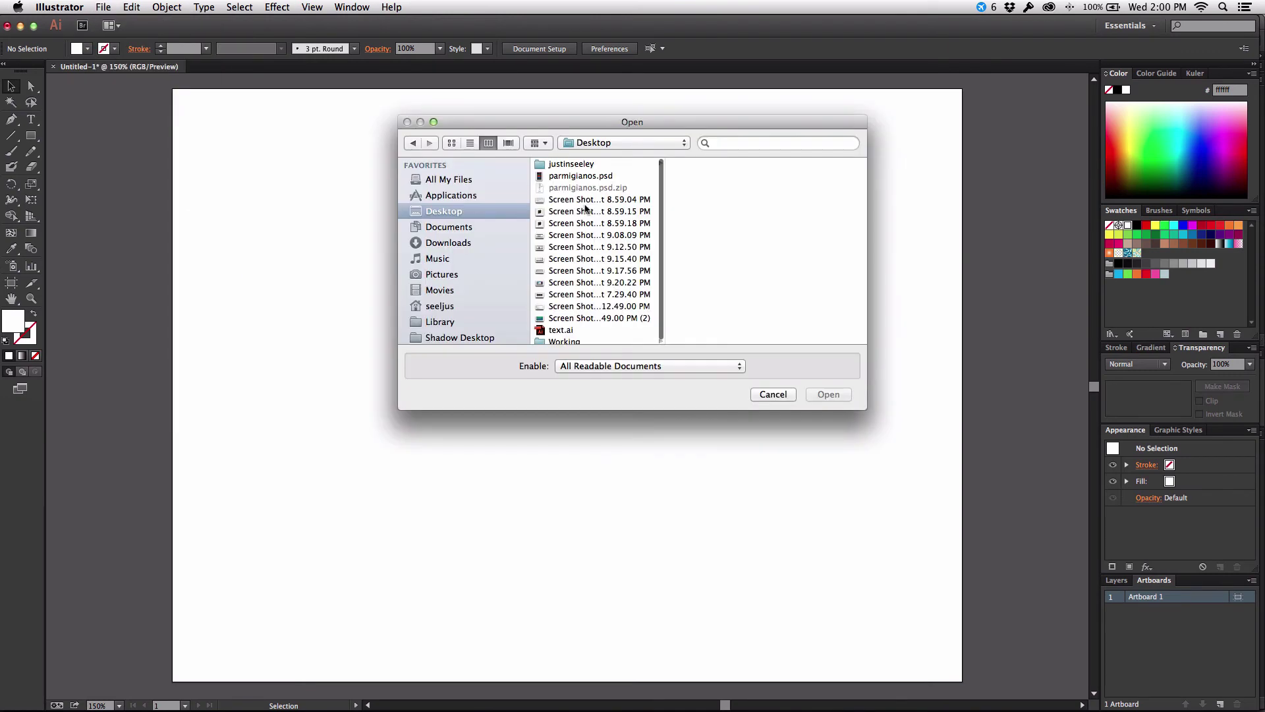
double_click(568, 329)
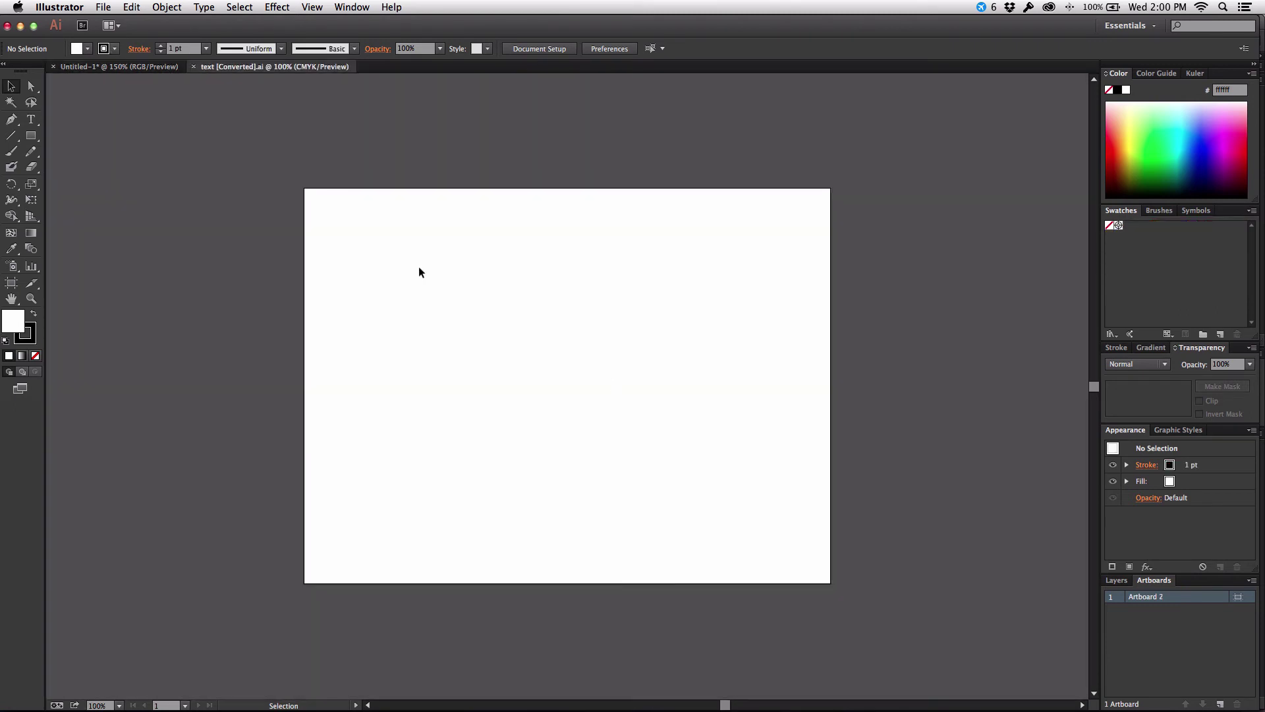
left_click_drag(389, 263, 855, 529)
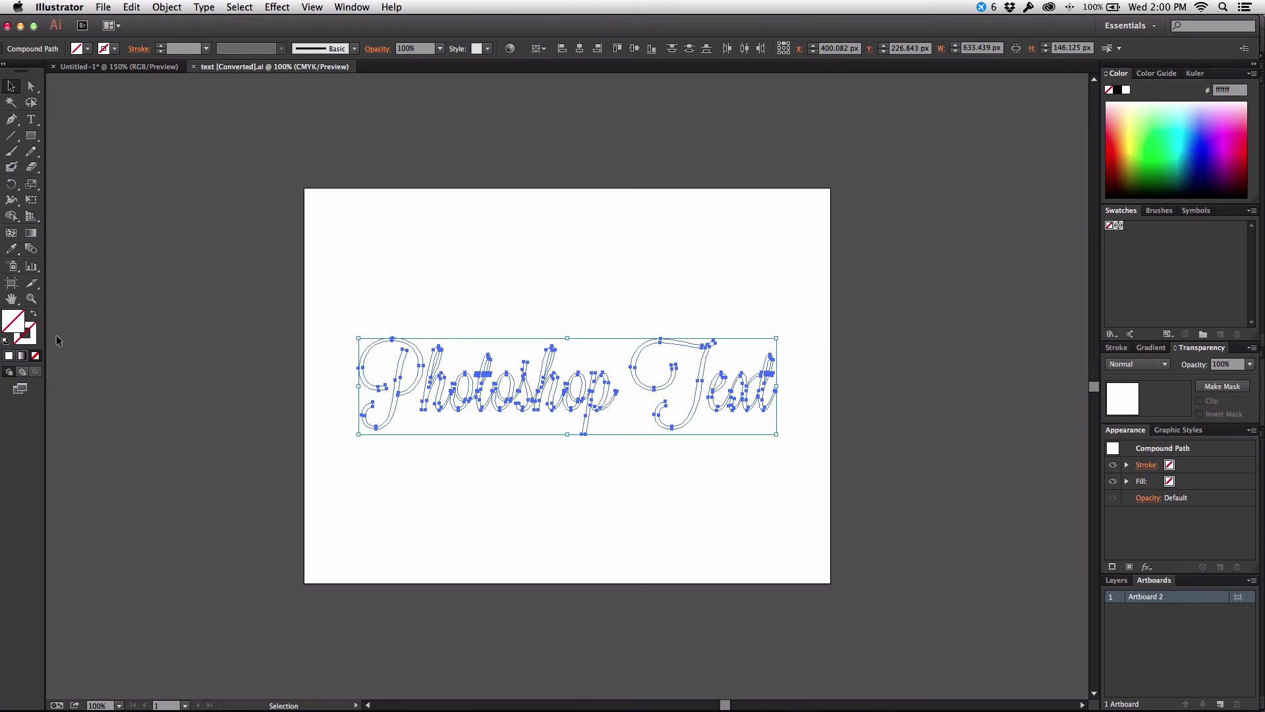
Fill the selected compound path with red #ff0000, then deselect it
double_click(17, 321)
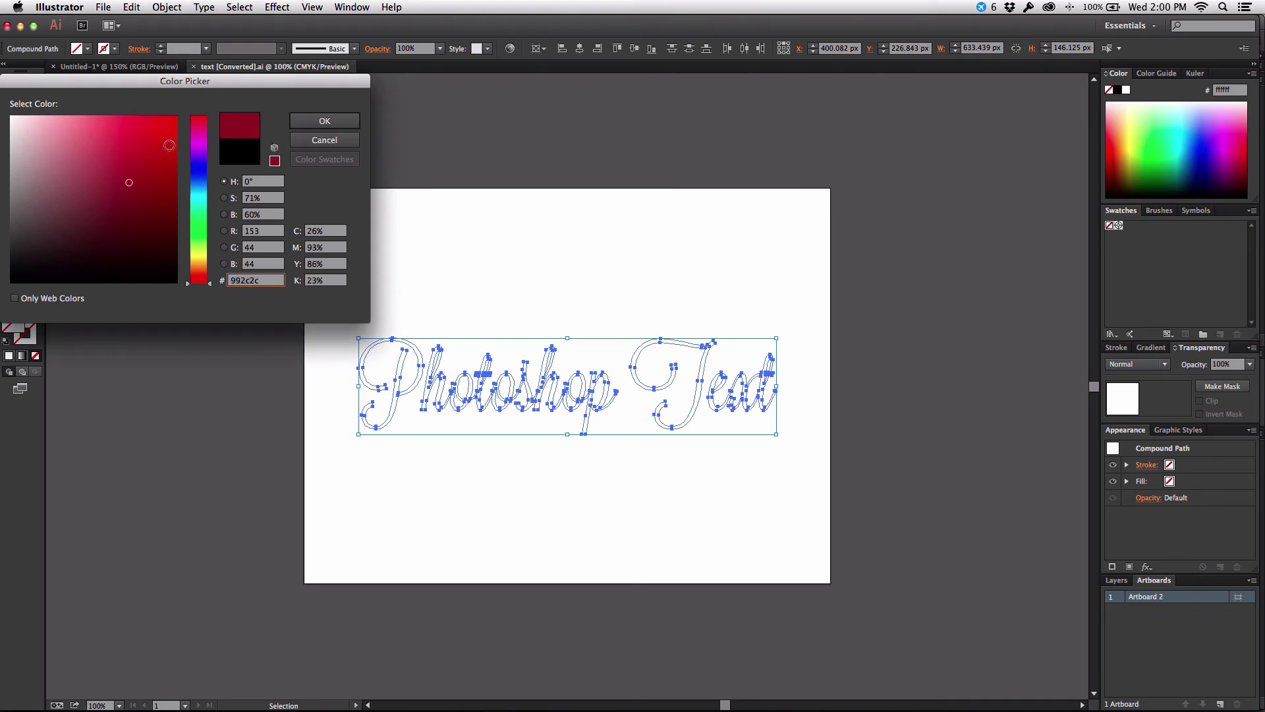
left_click(171, 119)
left_click(324, 121)
left_click(556, 271)
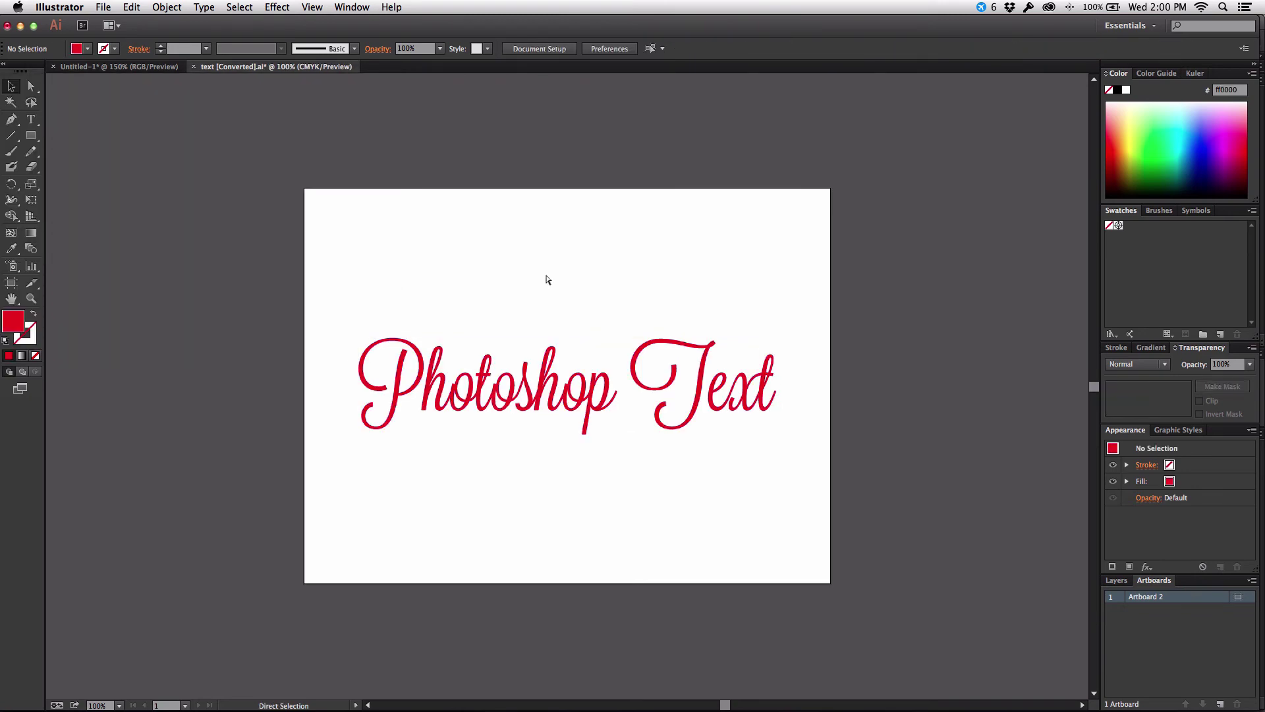
Zoom in to select and inspect the letters h and o, then fit the artboard
key("super+equal")
key("super+equal")
key("super+equal")
key("super+equal")
key("super+equal")
key("super+equal")
key("super+equal")
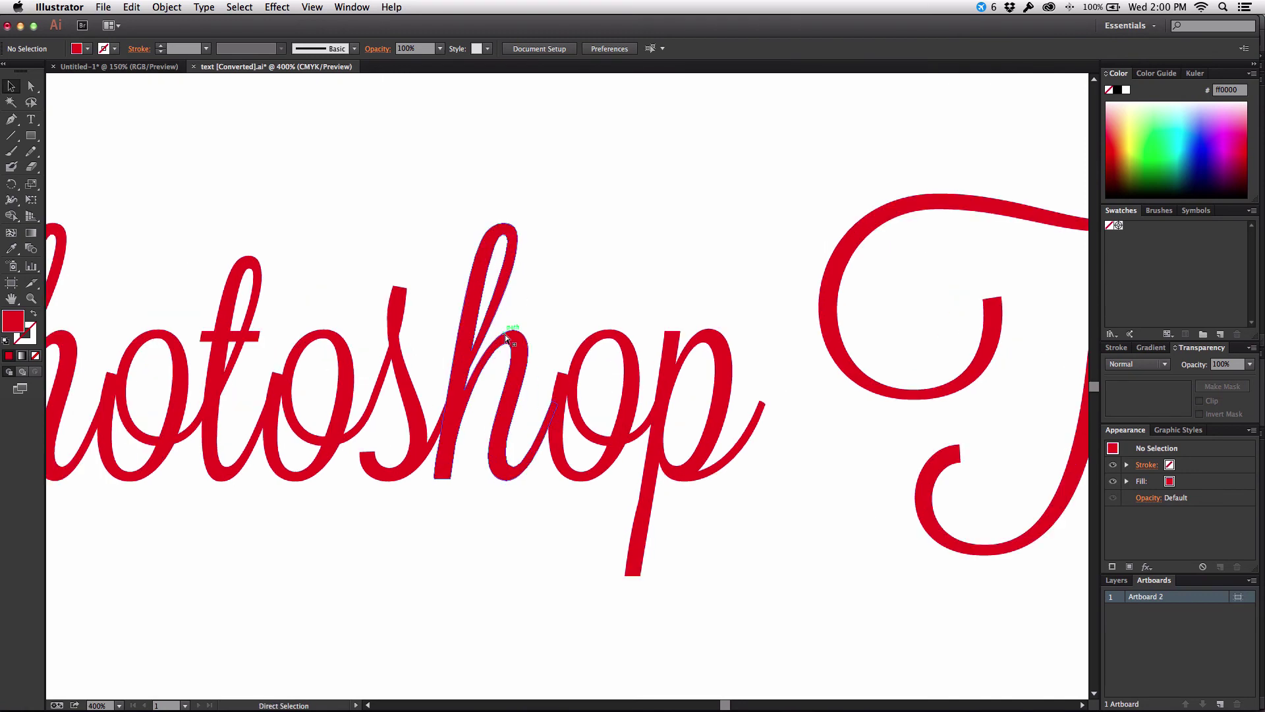
left_click(410, 305)
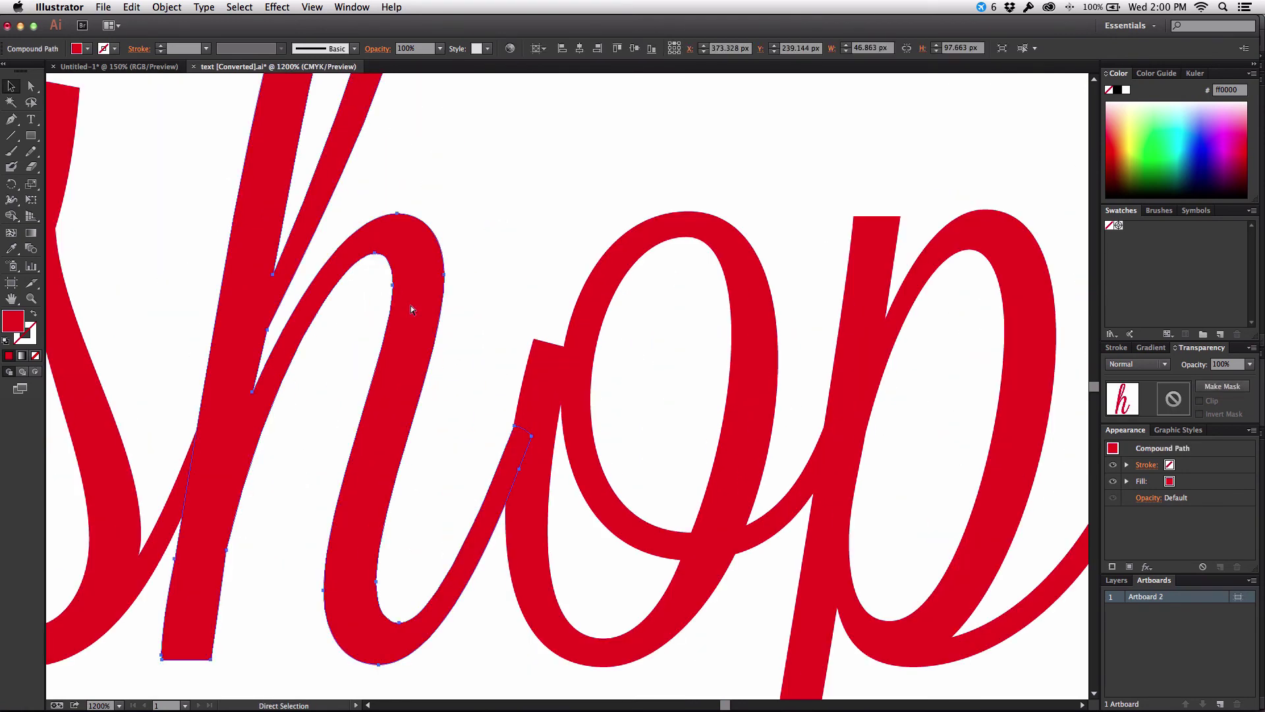
key("super+minus")
key("super+minus")
key("super+minus")
key("super+minus")
key("super+minus")
key("v")
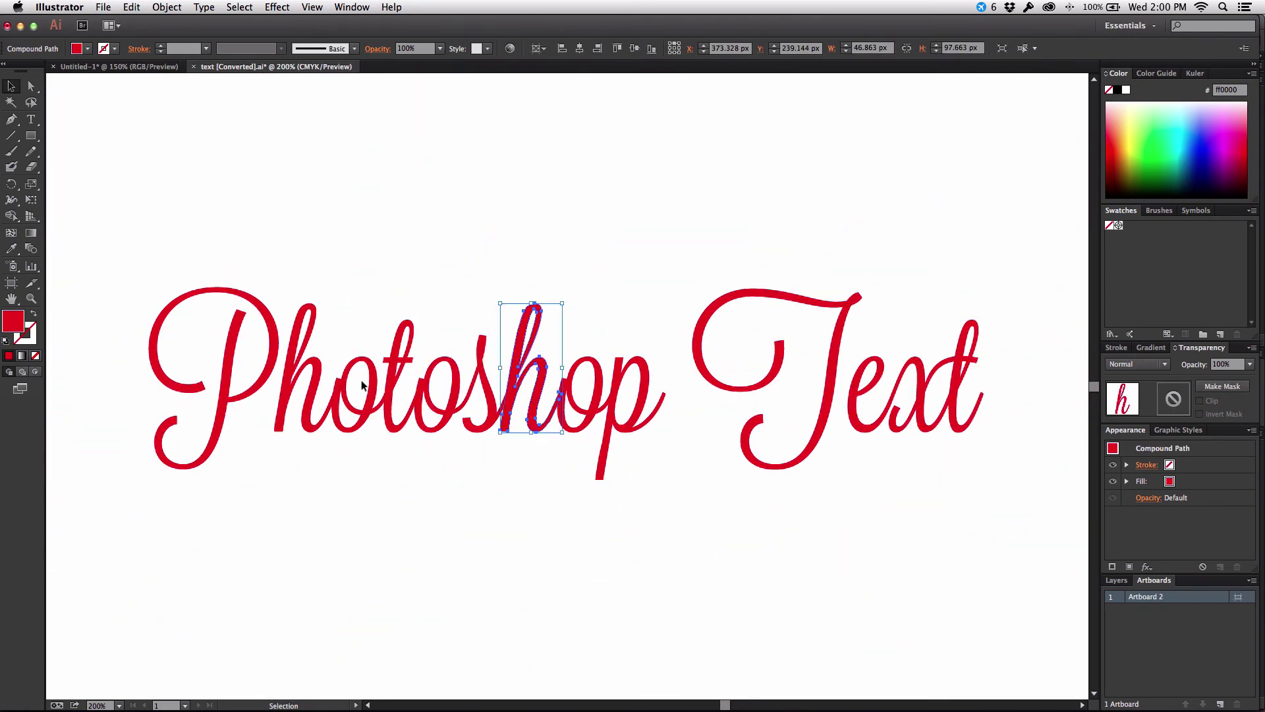
left_click(364, 385)
left_click(361, 370)
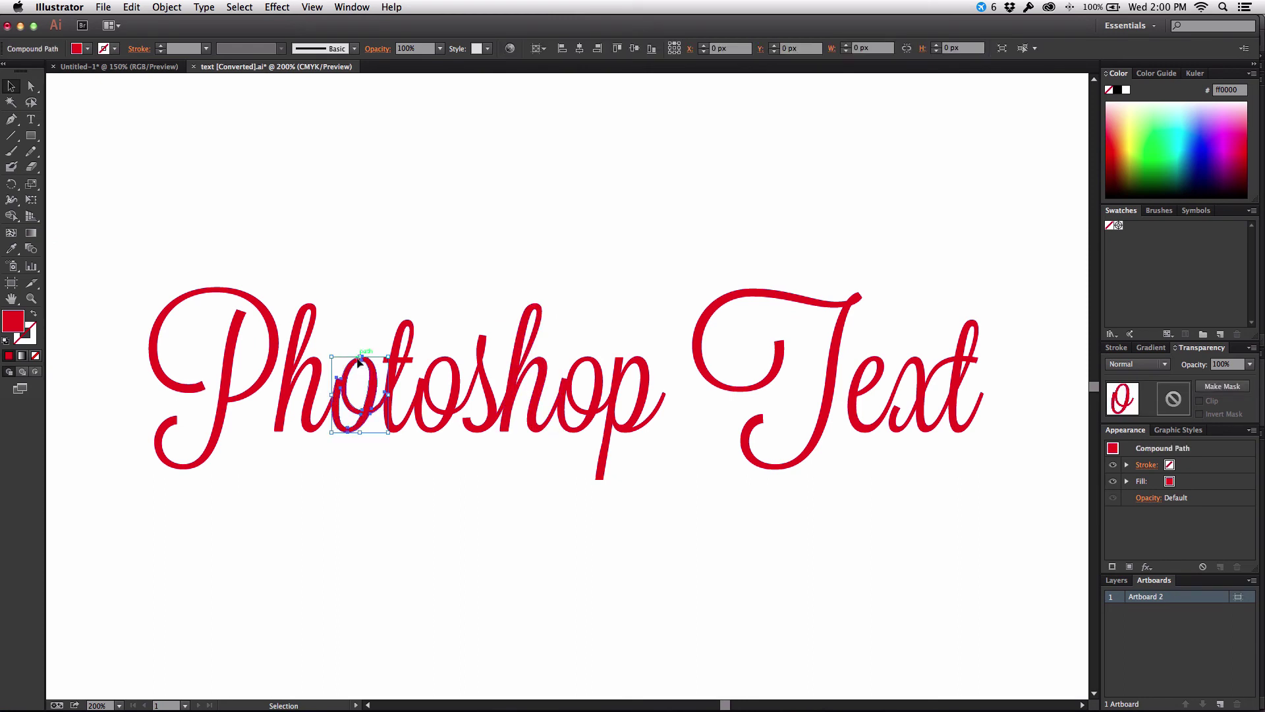
left_click(357, 290)
key("super+minus")
key("super+minus")
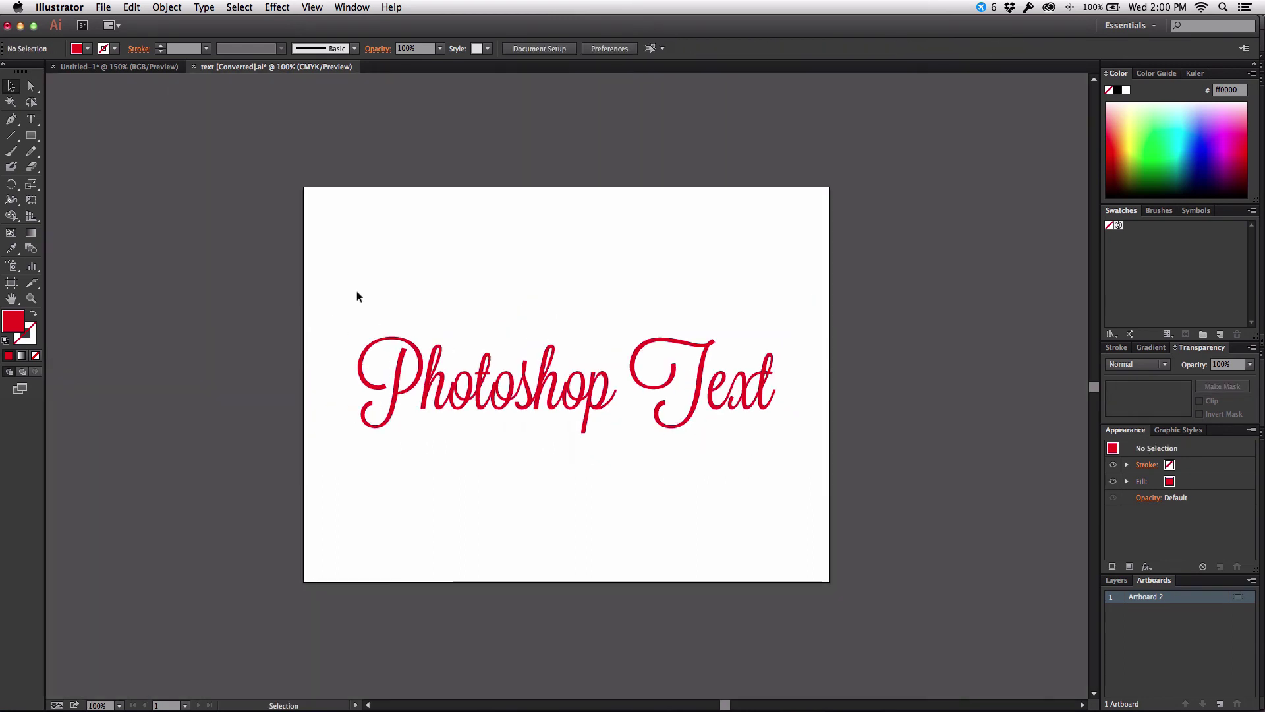